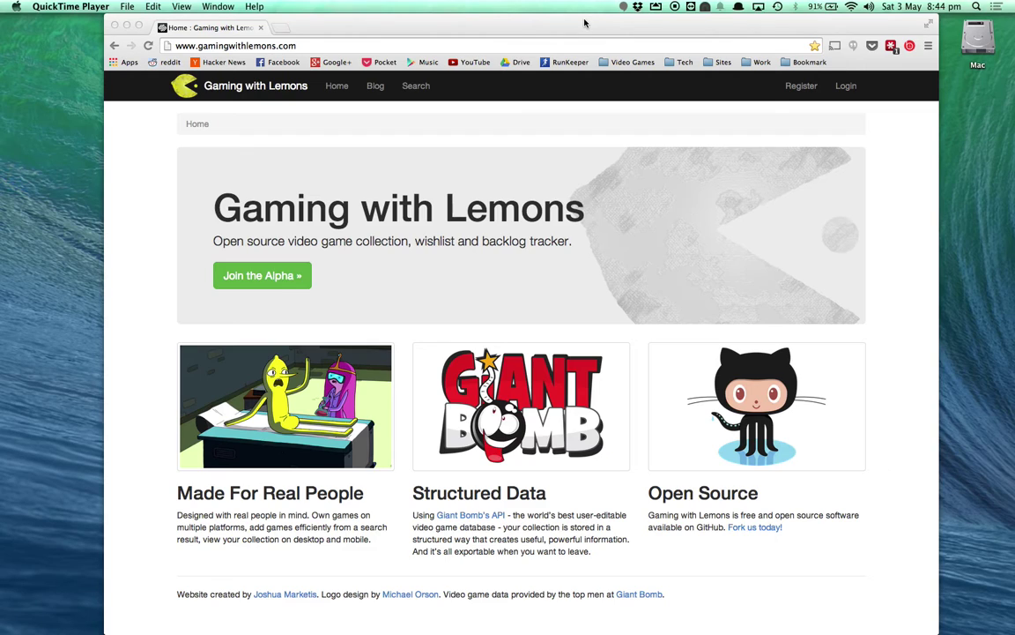
Log in with the pre-filled account, check the empty game collection, and go to Search
click(707, 114)
click(846, 86)
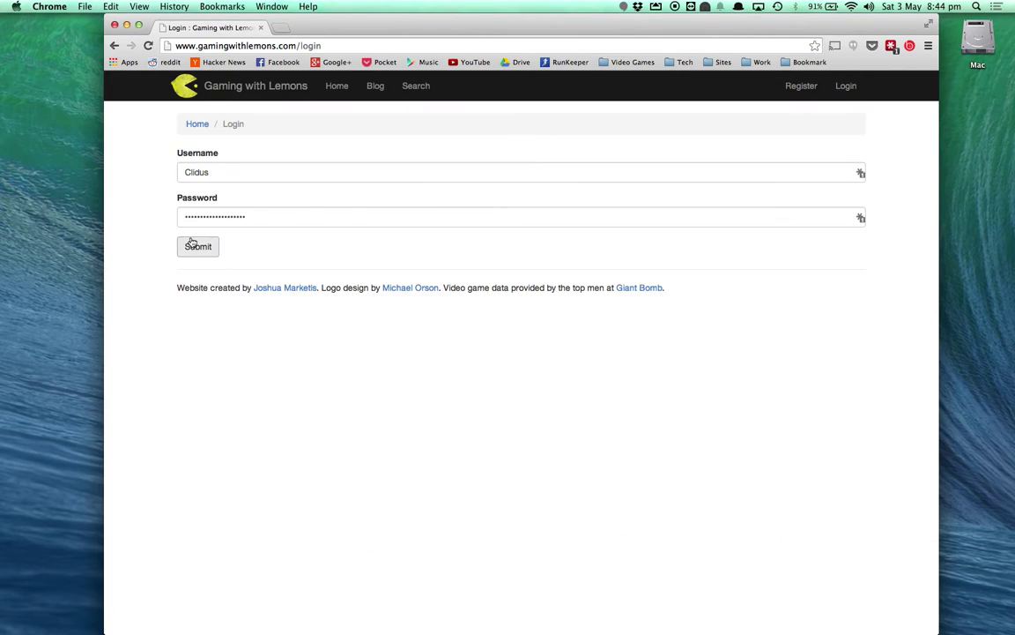
click(192, 244)
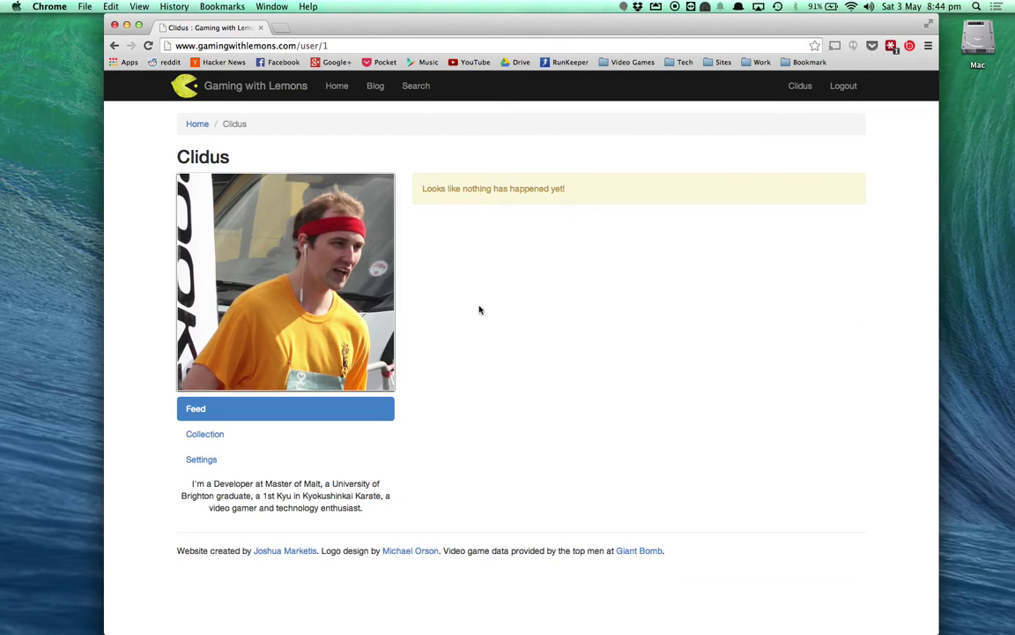
click(319, 435)
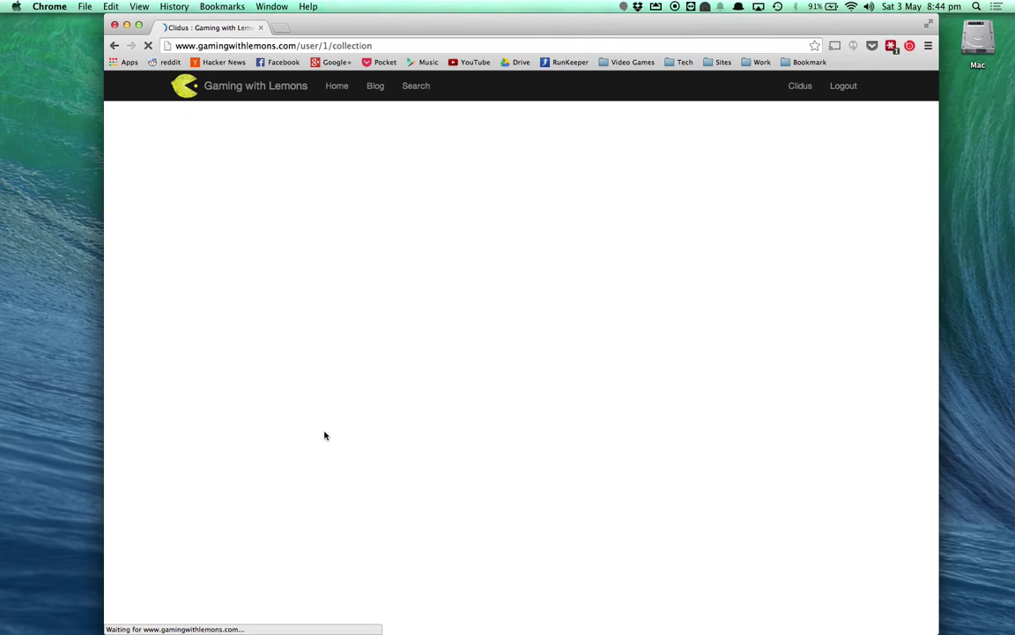
click(414, 87)
Search for 'final fantasy xiii' games
click(379, 192)
text(final fa)
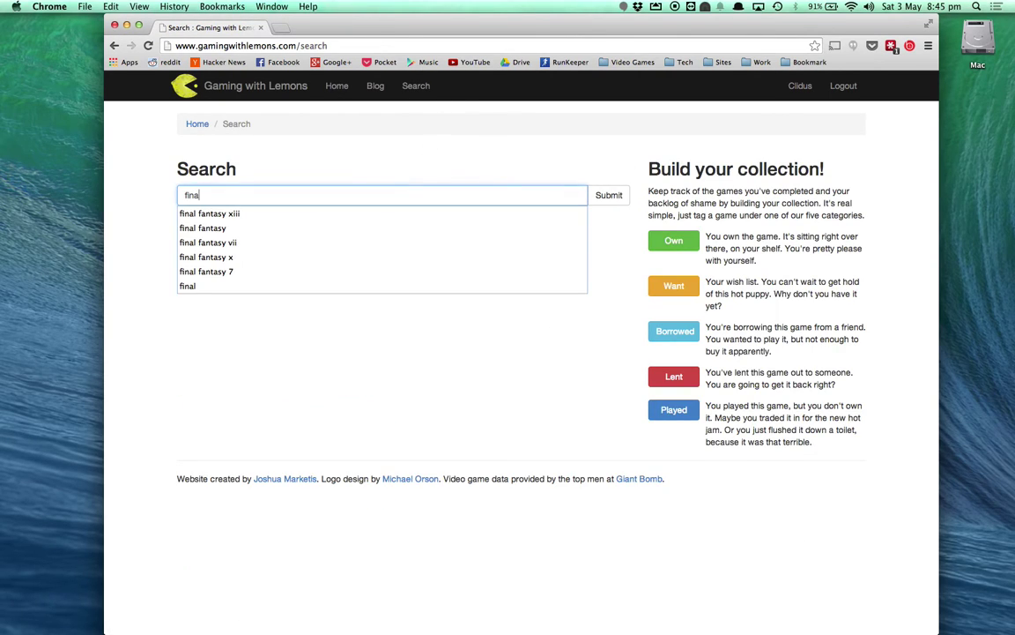
click(410, 212)
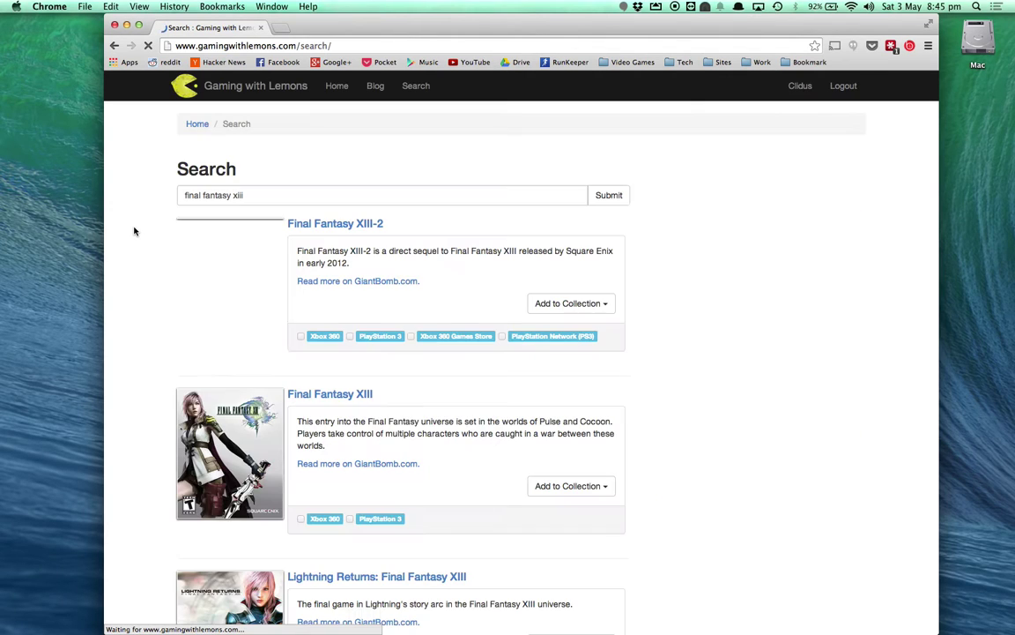
scroll(134, 231, down, 2)
scroll(131, 226, up, 3)
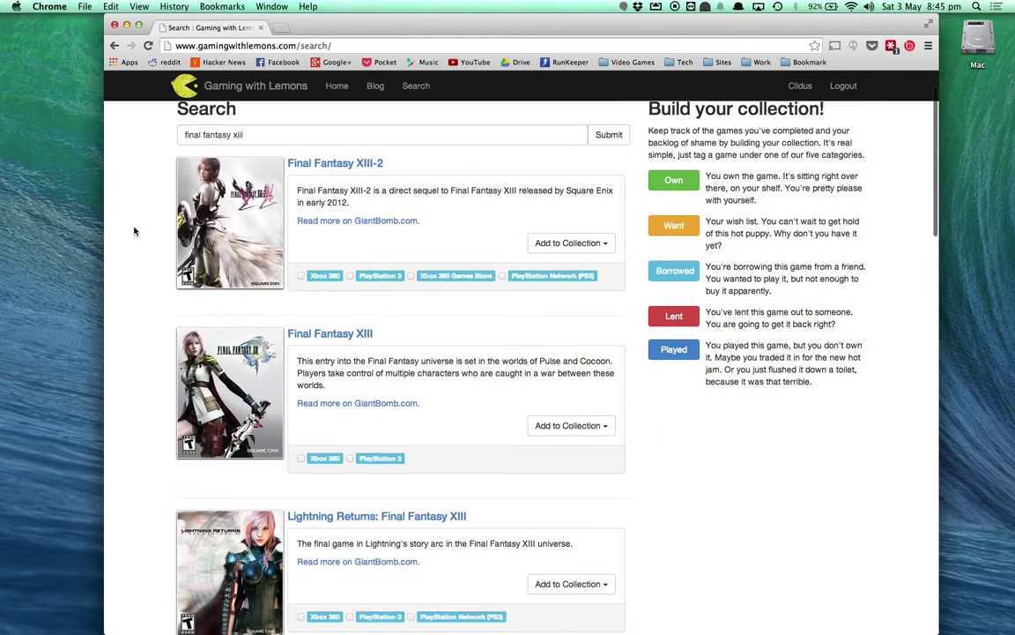
Add Final Fantasy XIII as Own and Complete on Xbox 360
click(552, 424)
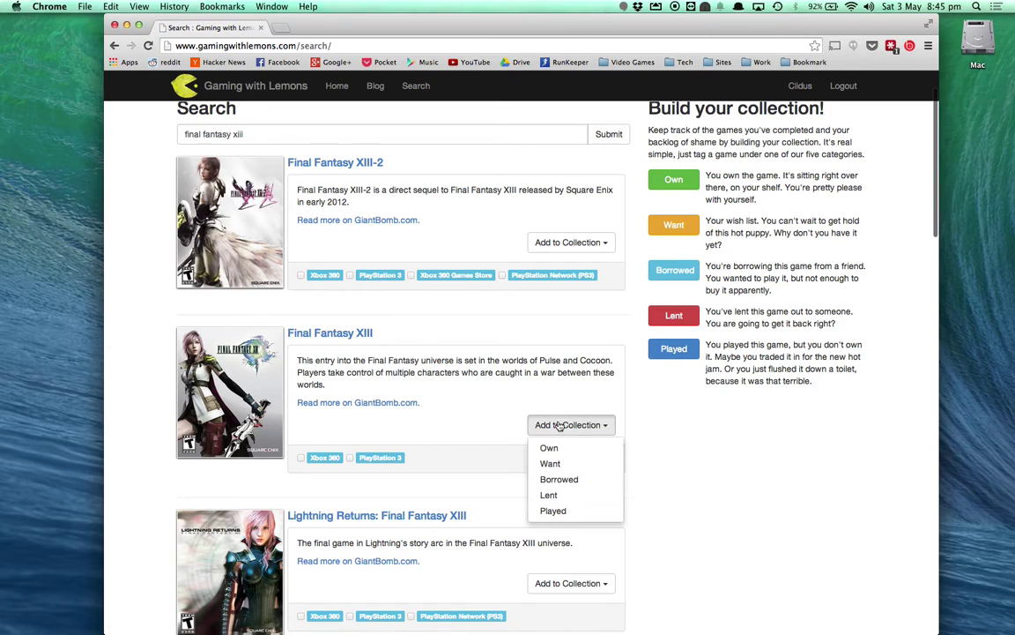
click(557, 449)
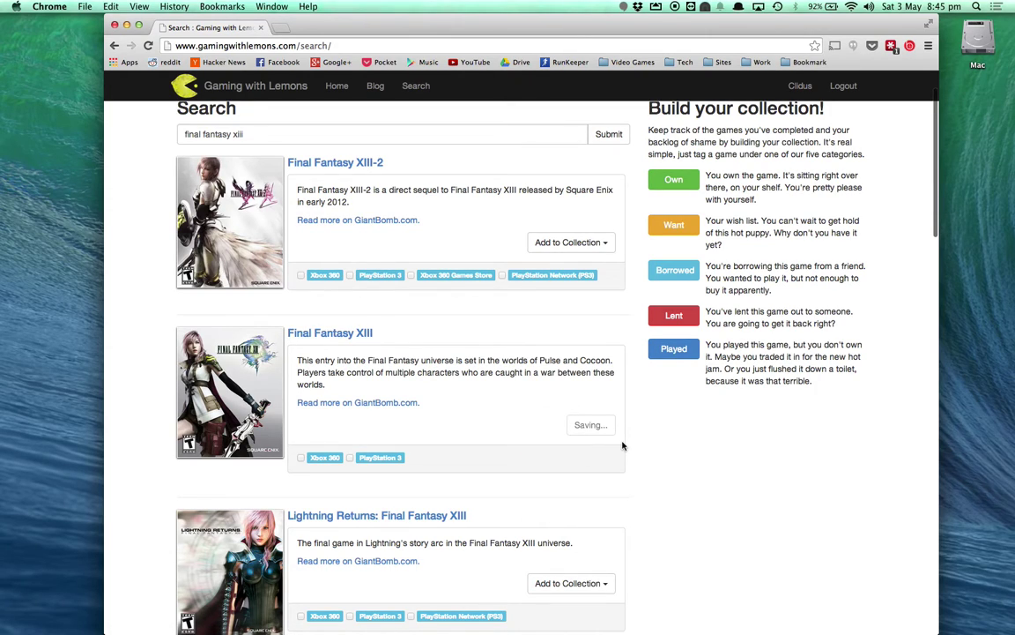
click(601, 425)
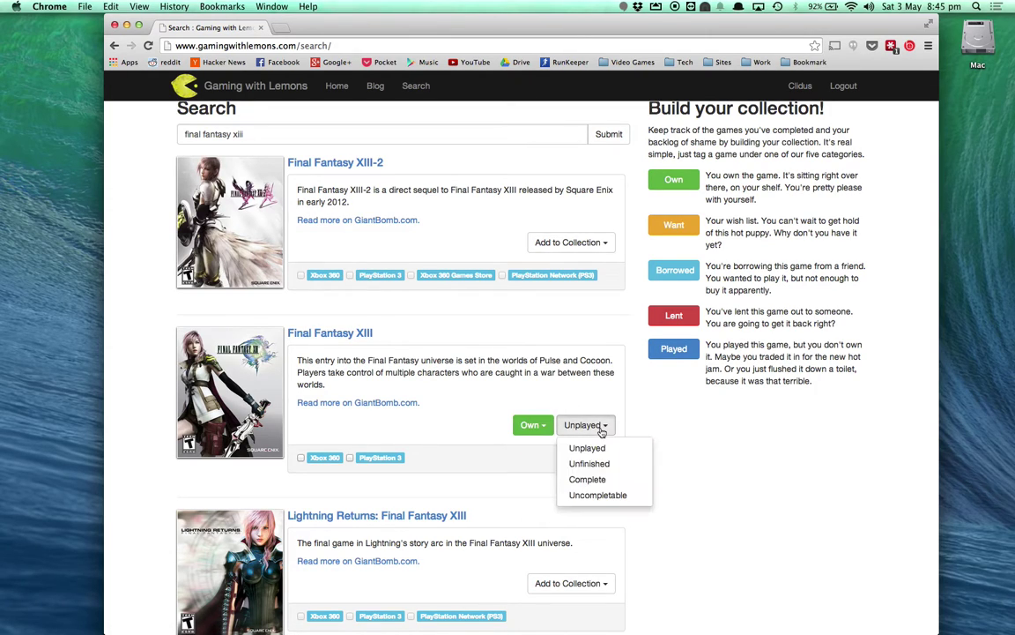
click(586, 478)
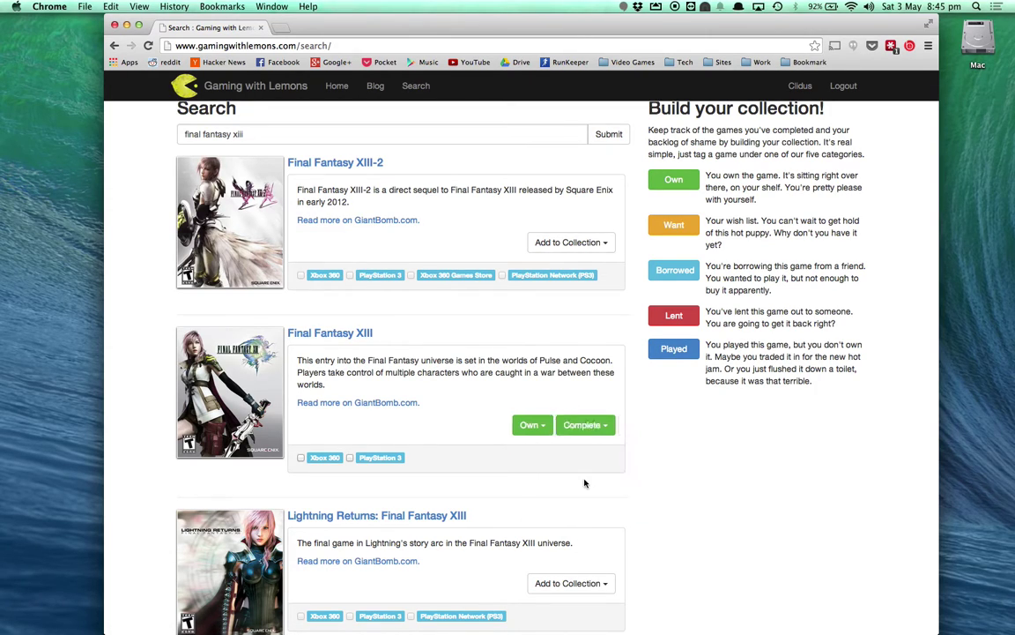
click(322, 459)
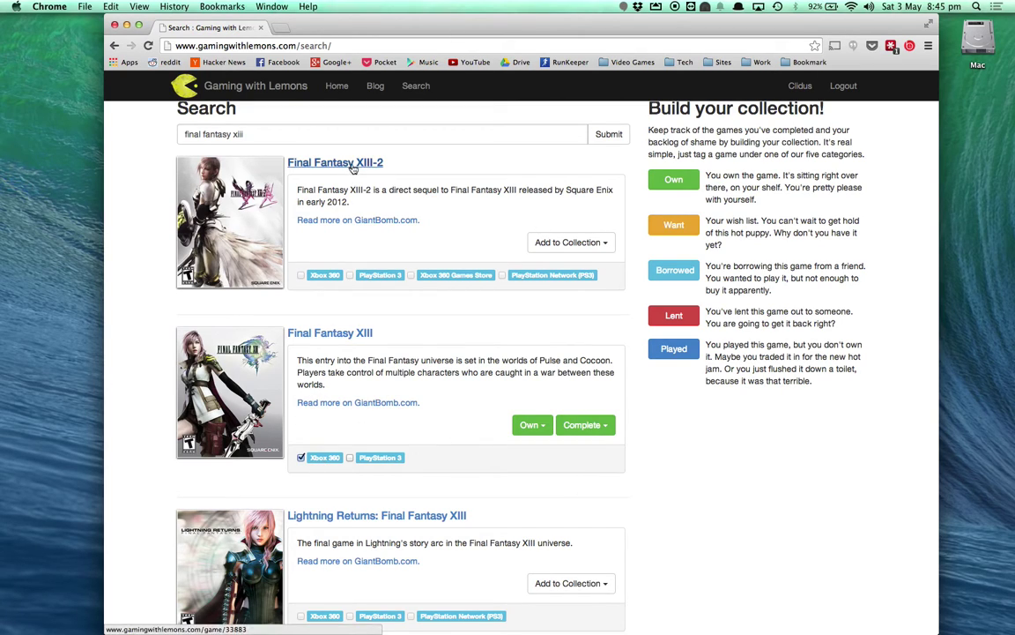
Add Final Fantasy XIII-2 as Own and Unfinished on Xbox 360
click(547, 246)
click(549, 265)
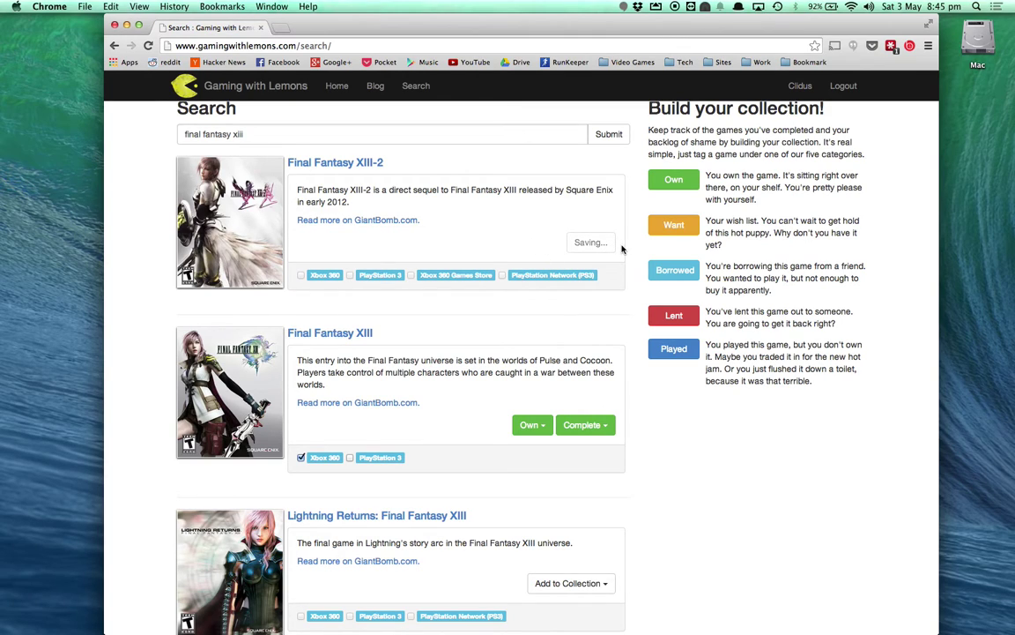
click(601, 249)
click(589, 281)
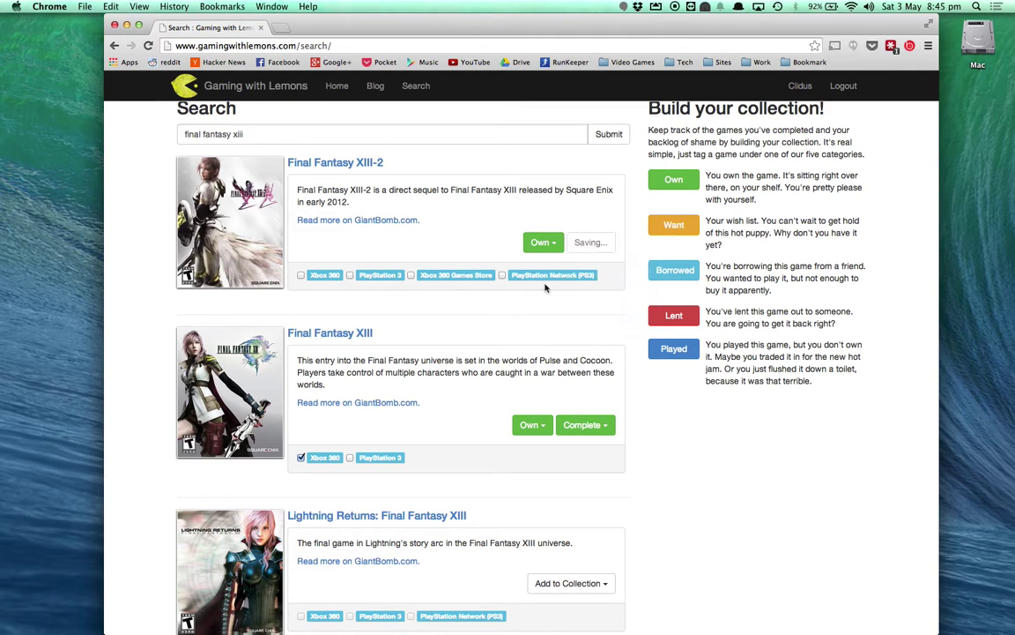
click(323, 275)
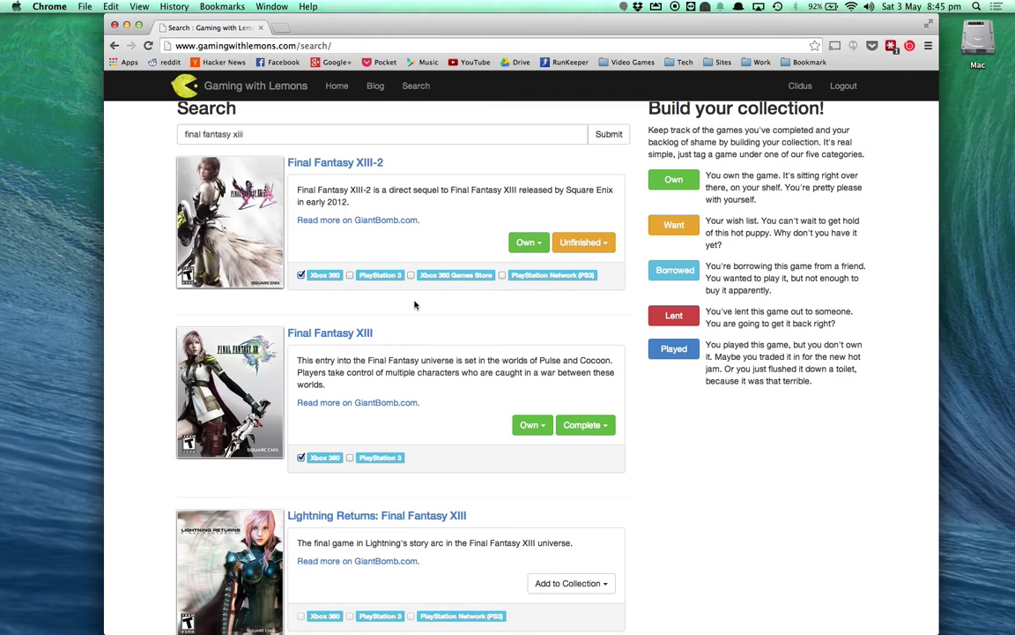
Add Lightning Returns: Final Fantasy XIII to the collection as Want
scroll(415, 305, down, 5)
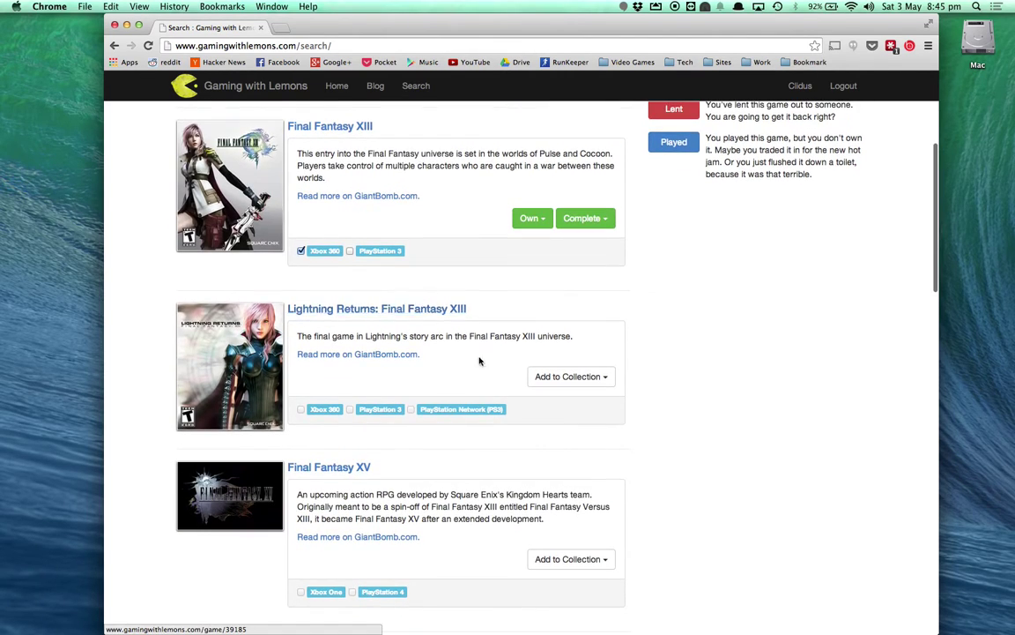
click(577, 375)
click(555, 415)
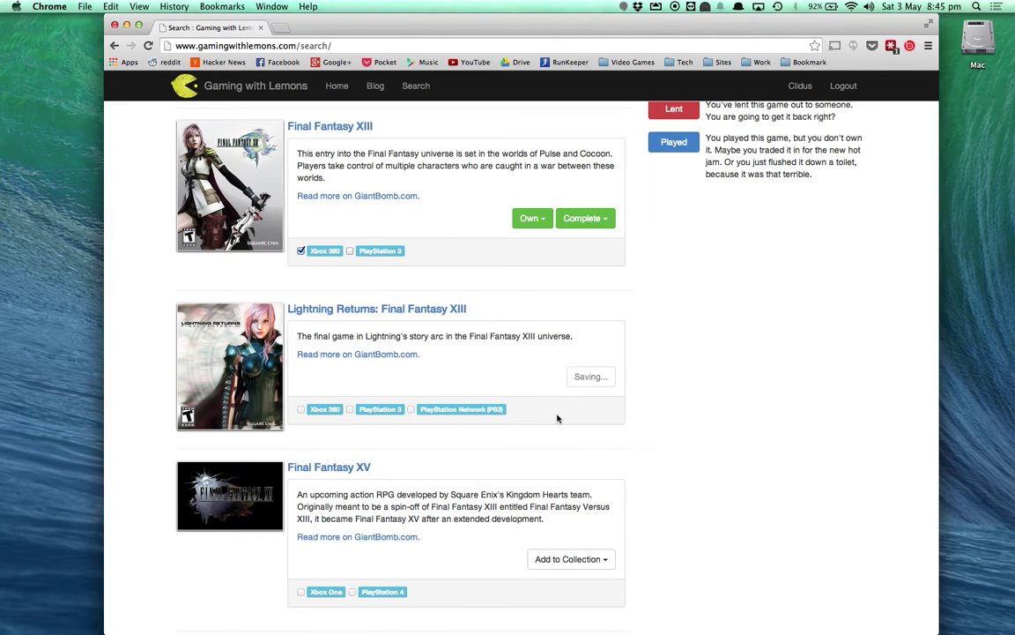
Add Dissidia: Final Fantasy to the collection as Borrowed
scroll(487, 357, down, 5)
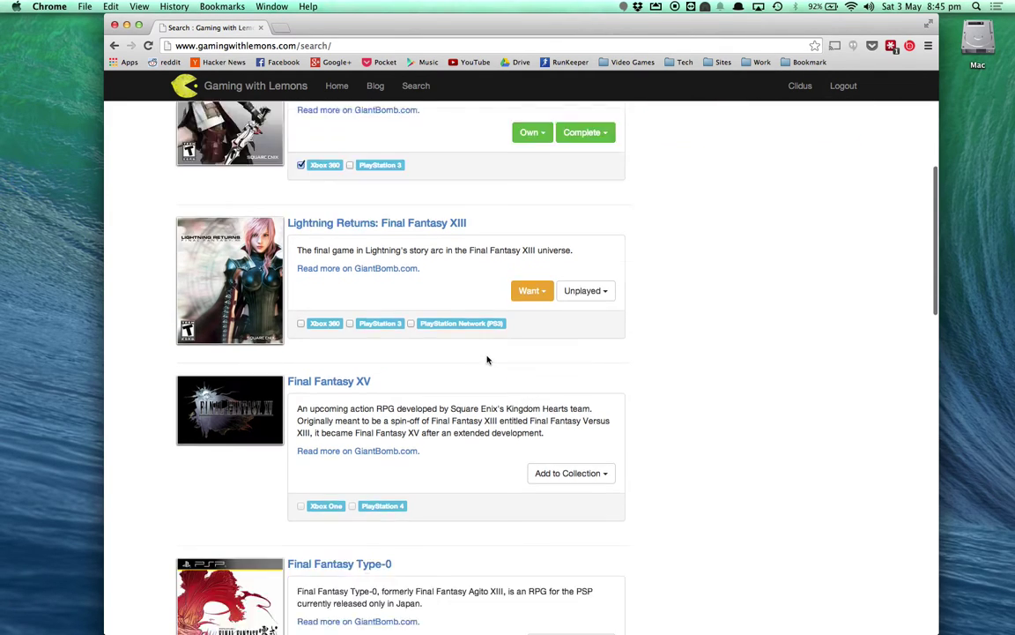
scroll(487, 360, down, 13)
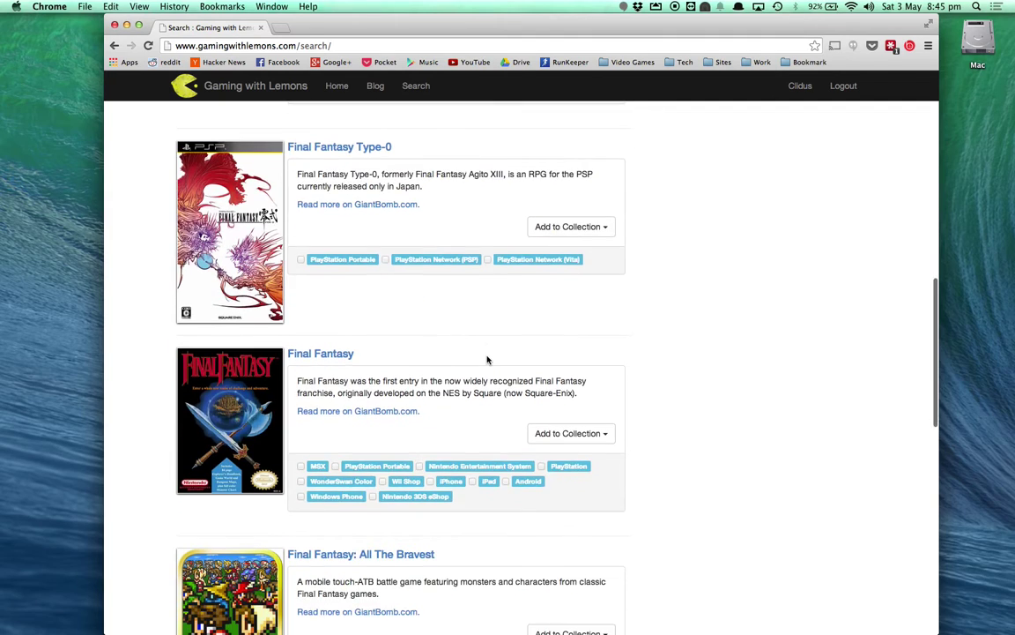
scroll(488, 358, down, 5)
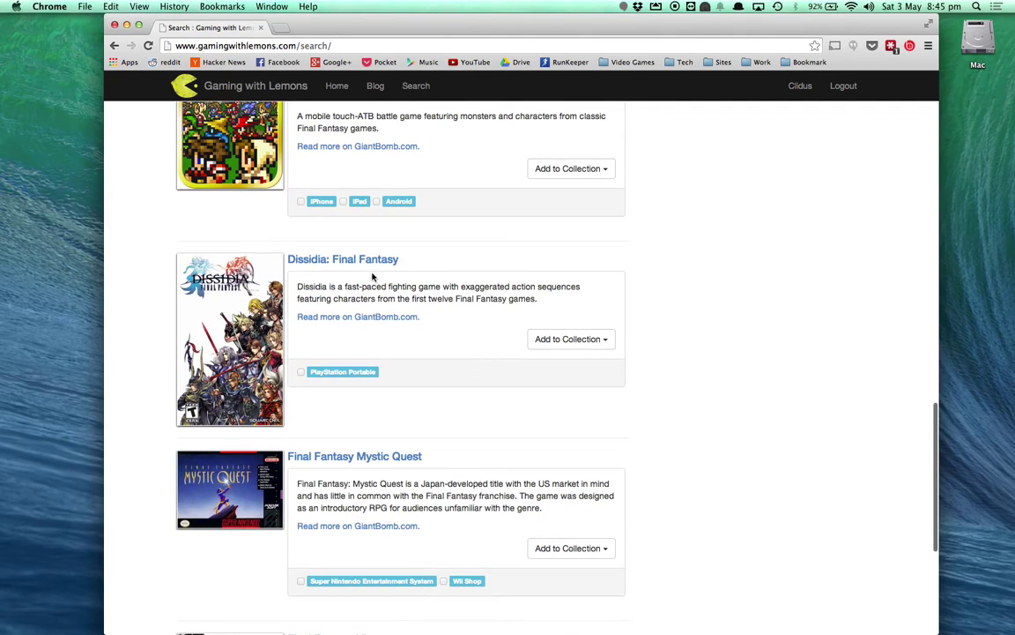
click(550, 340)
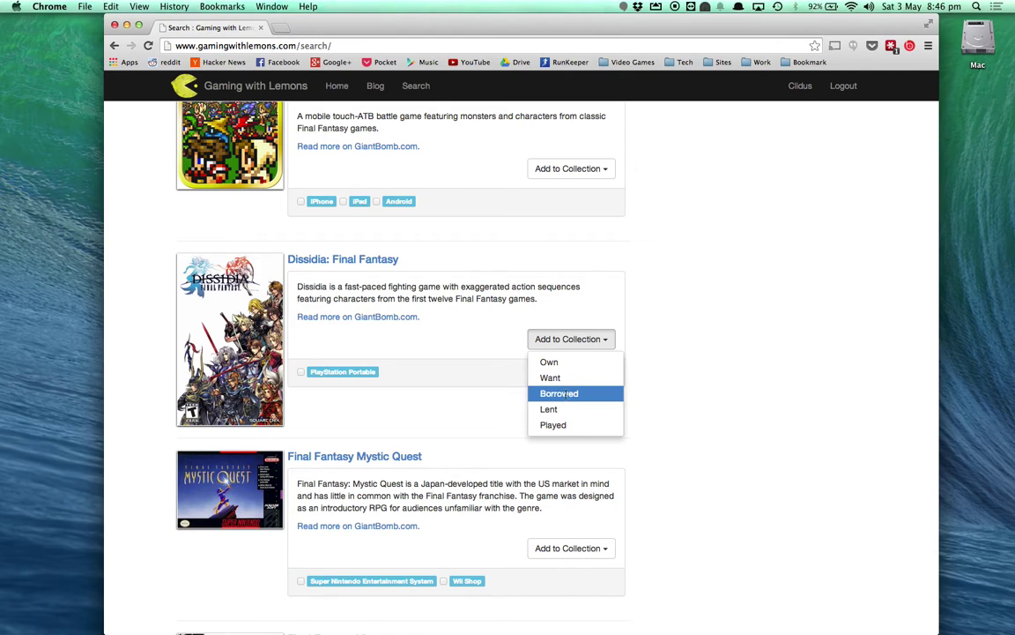
click(562, 394)
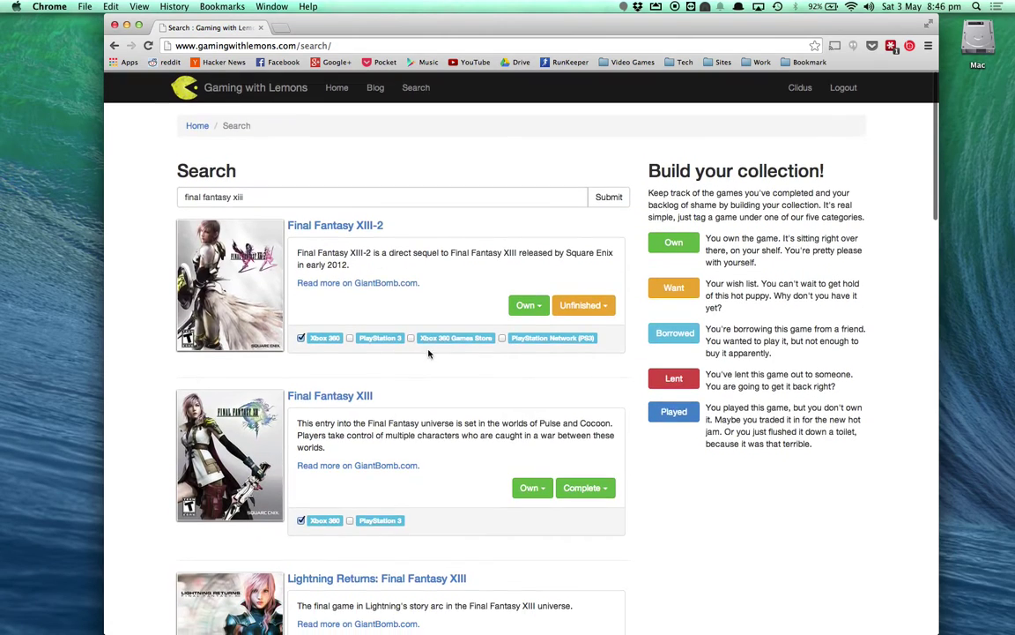
Set Final Fantasy XIII-2 to Currently Playing Yes with 30 hours played, and save
click(342, 224)
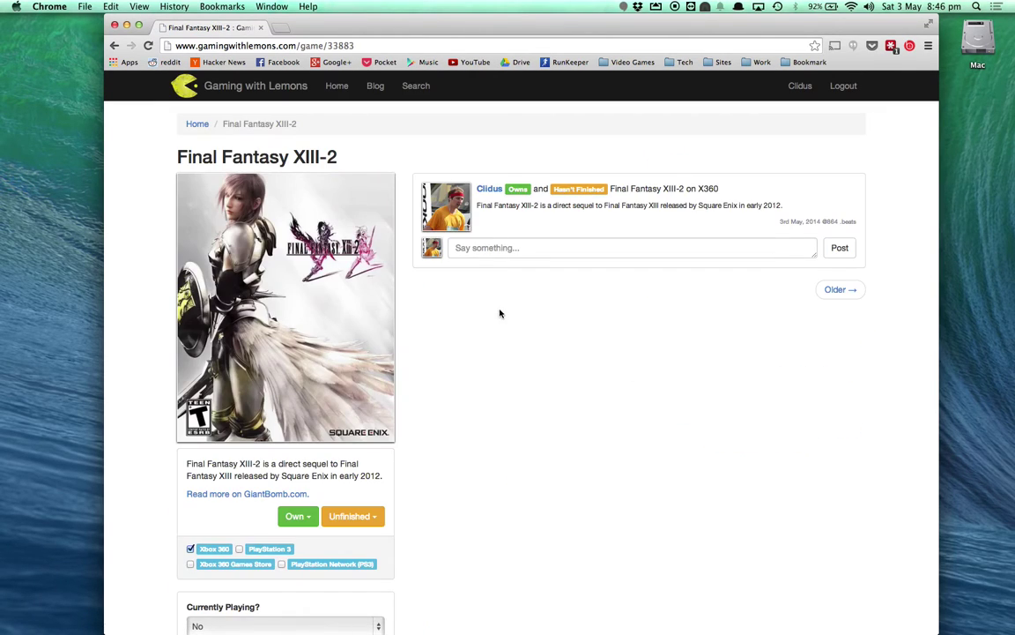
scroll(500, 314, down, 5)
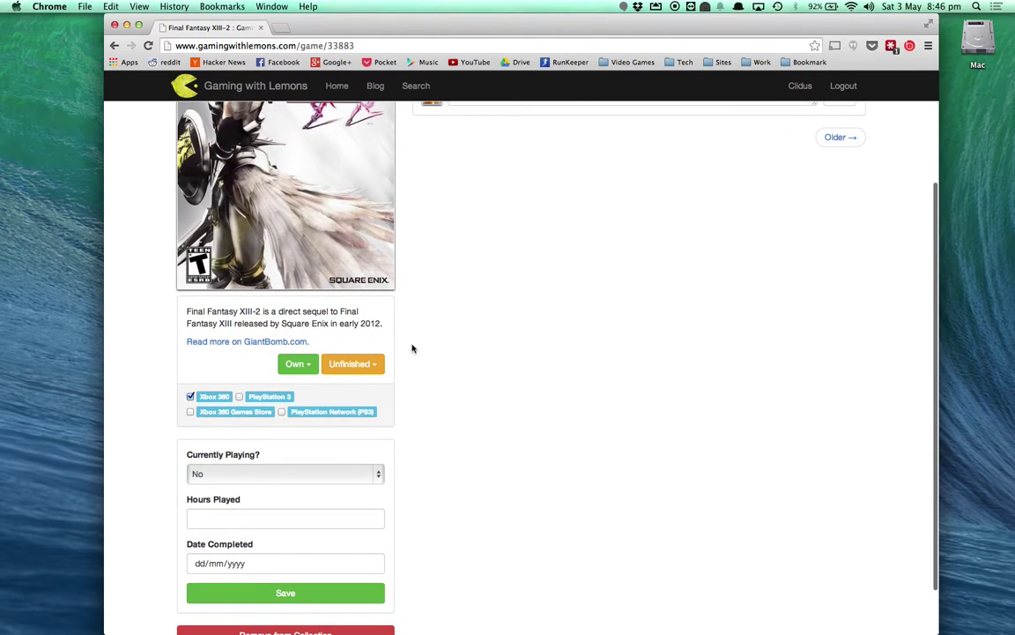
click(310, 415)
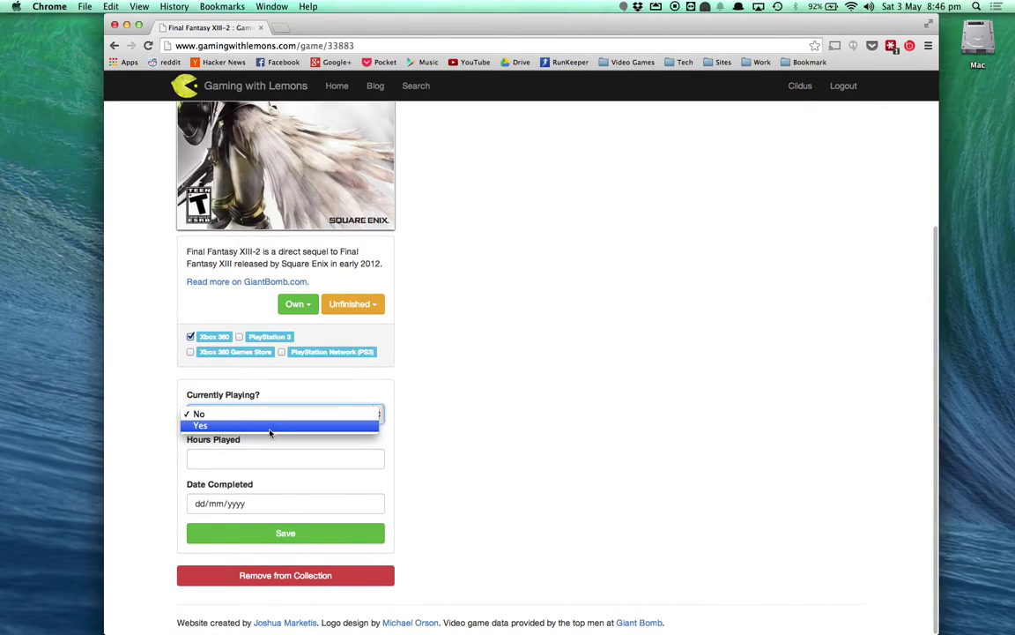
click(271, 432)
click(270, 460)
text(30)
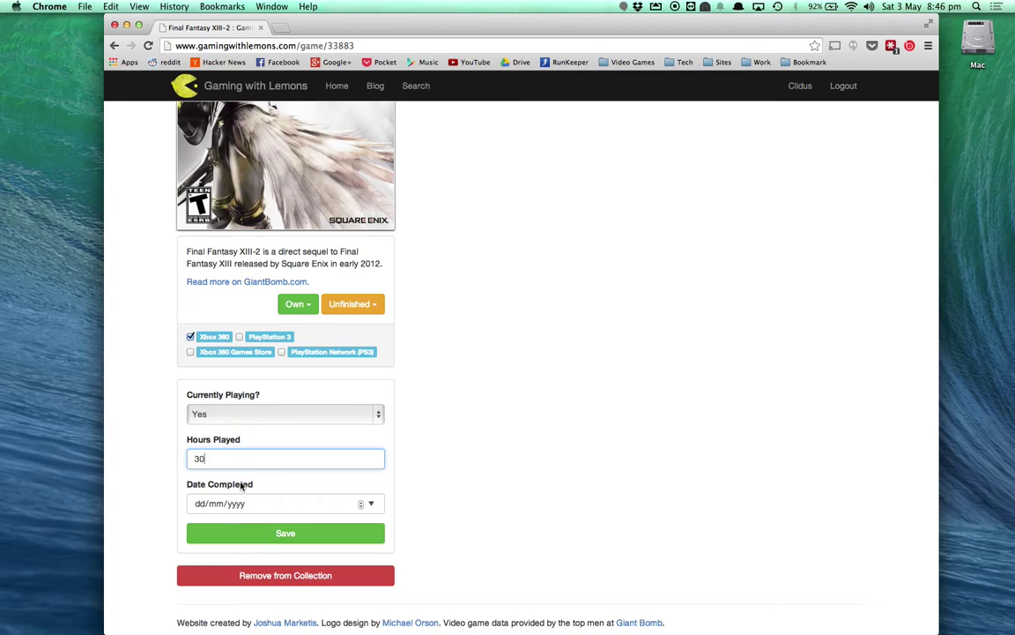
click(247, 535)
Post a 'Hello world!' comment on the activity post, then open the profile
scroll(498, 419, up, 2)
scroll(498, 419, up, 4)
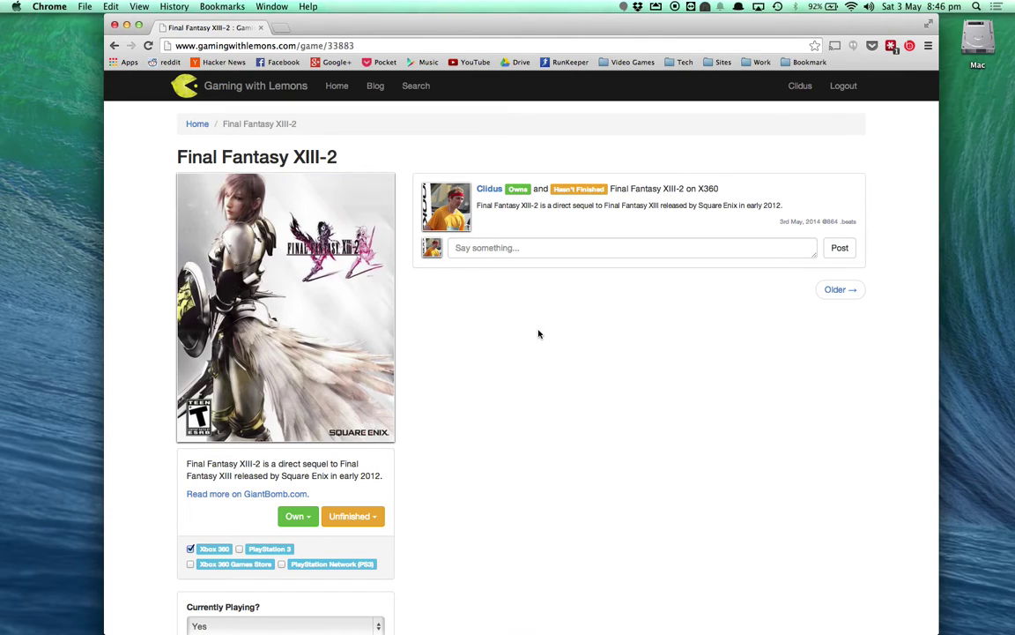
click(583, 246)
text(Hello world!)
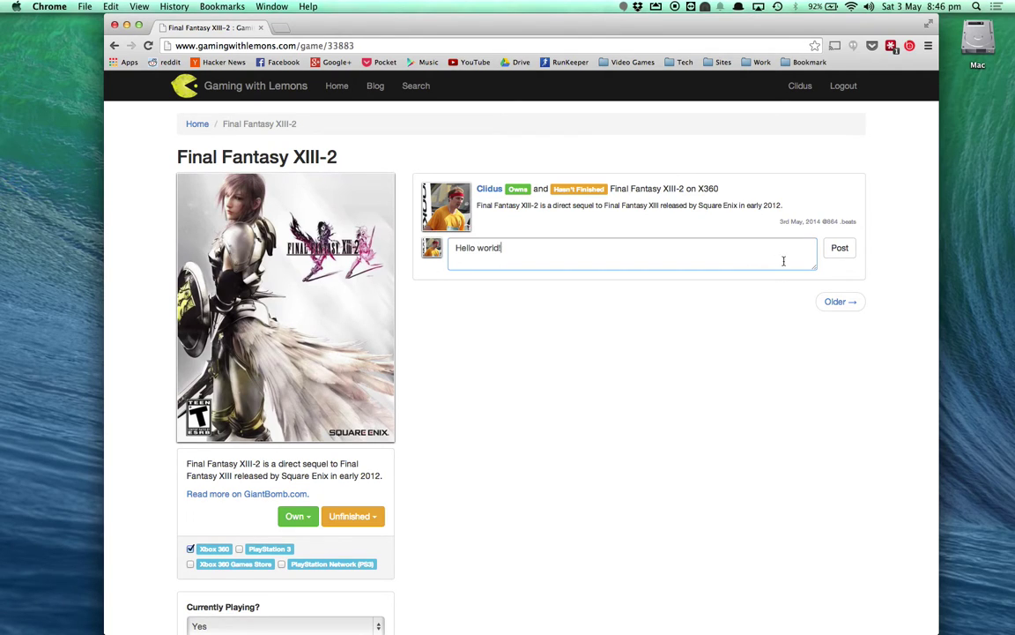
key(Tab)
key(Return)
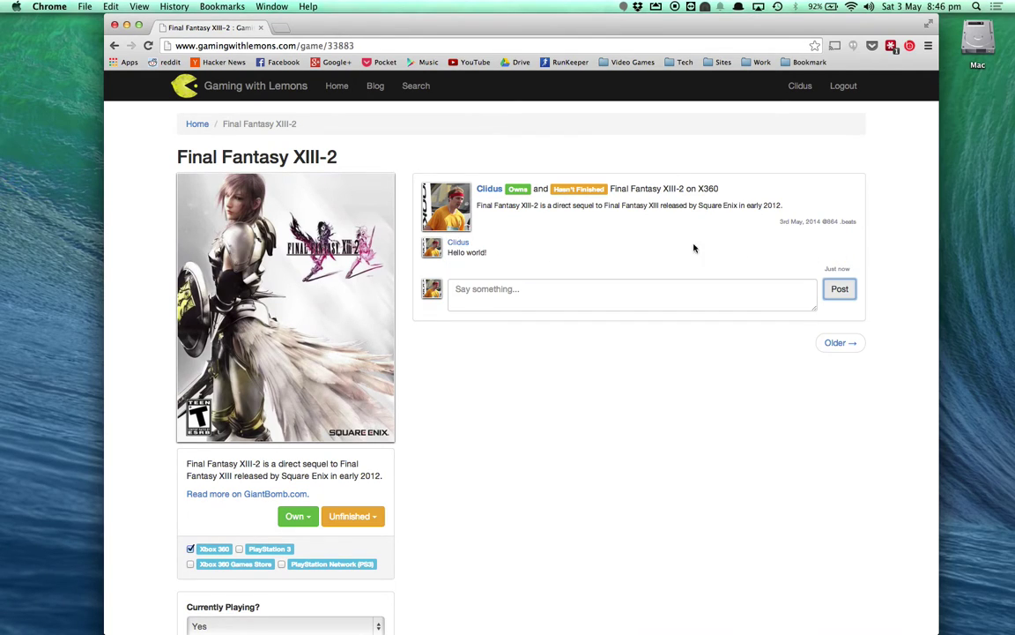
click(799, 86)
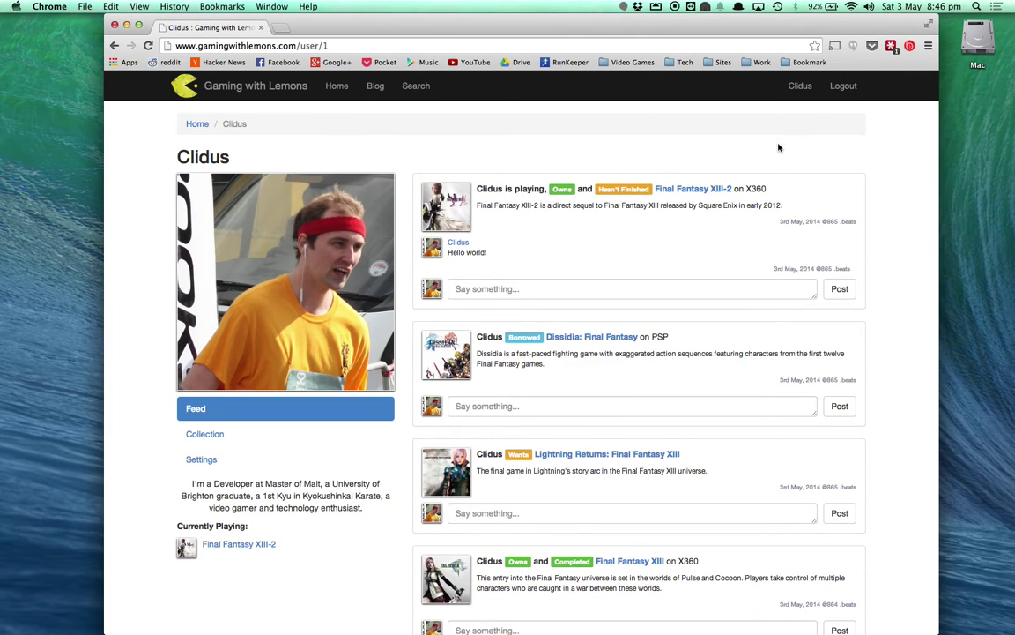
Open the collection and sort it by Hours Played (Most)
scroll(543, 234, down, 1)
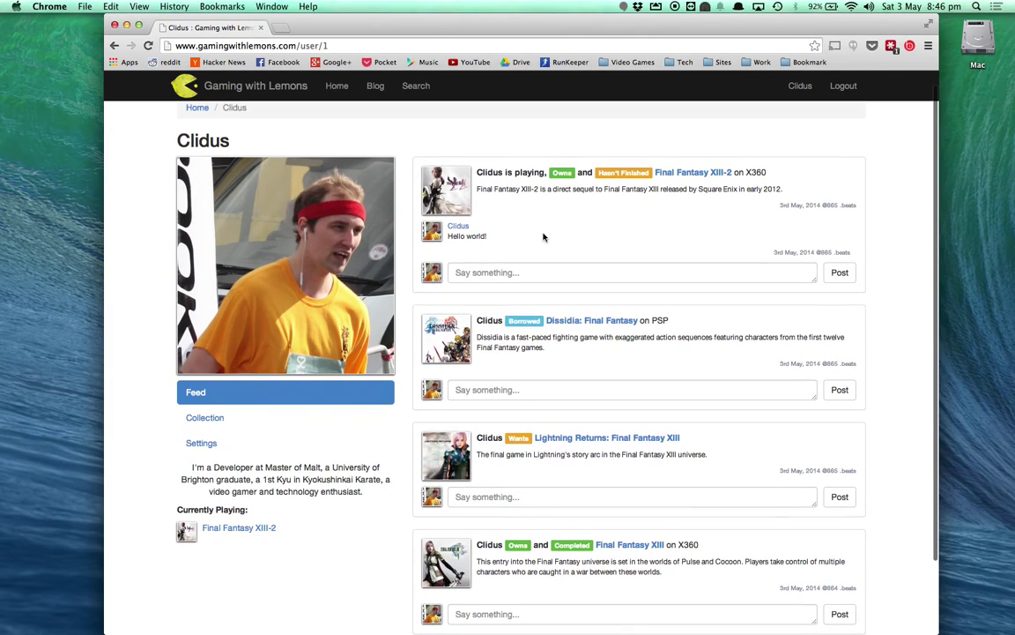
click(254, 417)
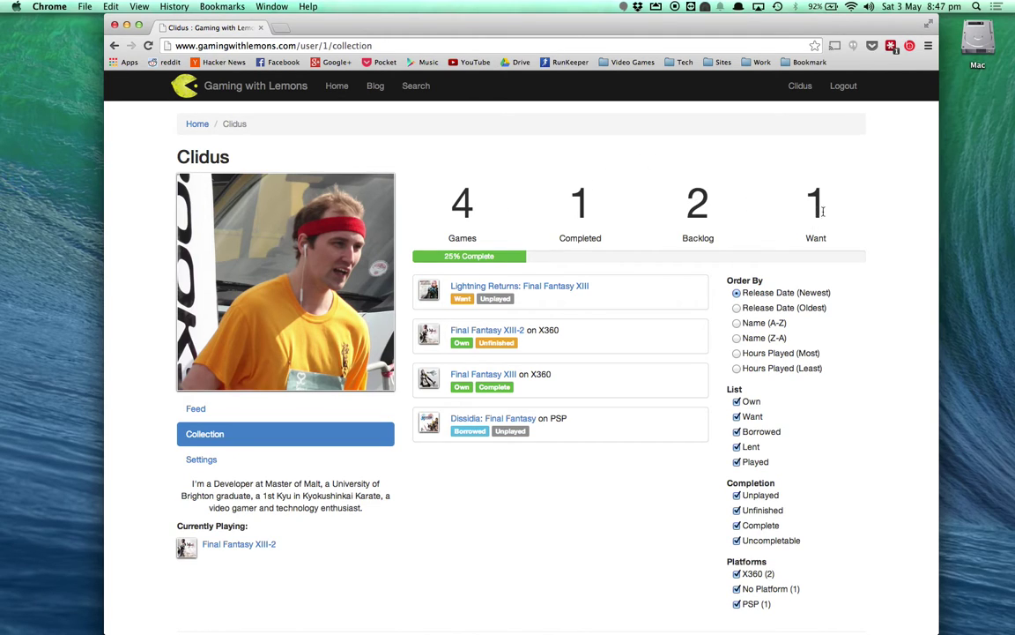
click(754, 308)
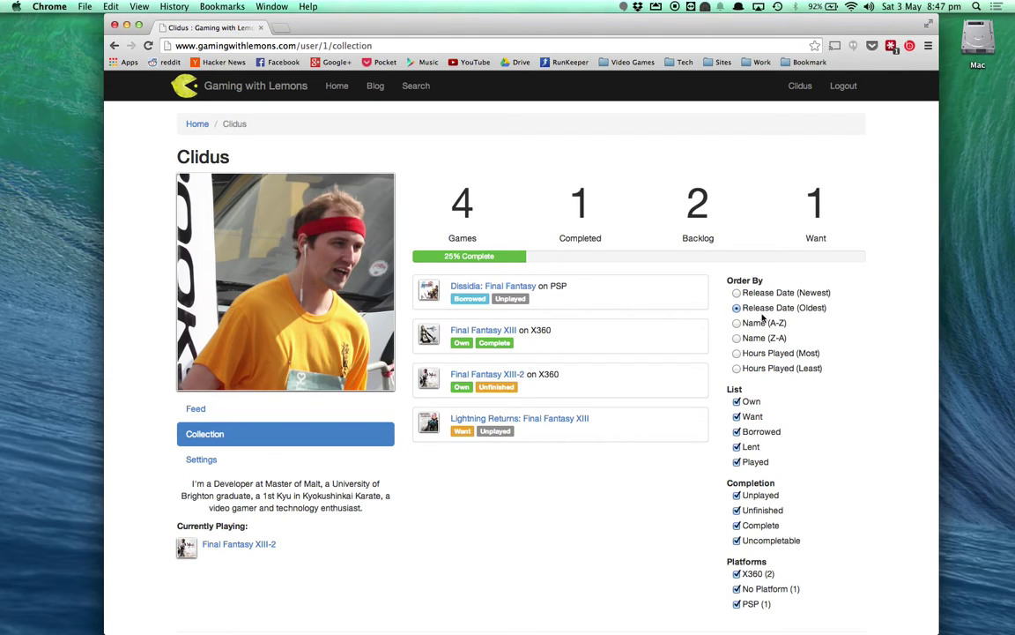
click(756, 323)
click(756, 338)
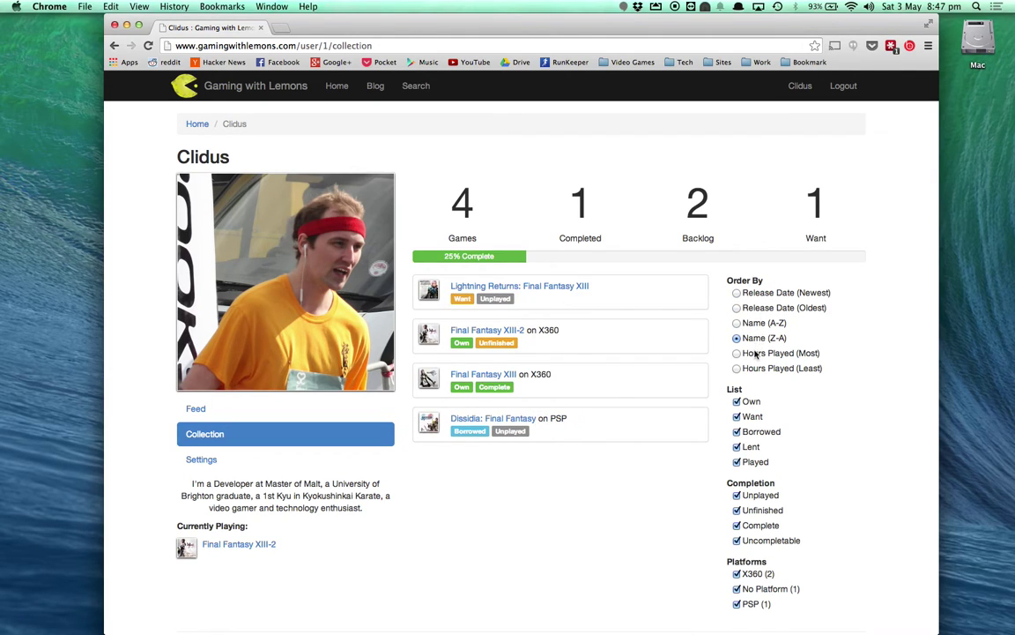
click(755, 354)
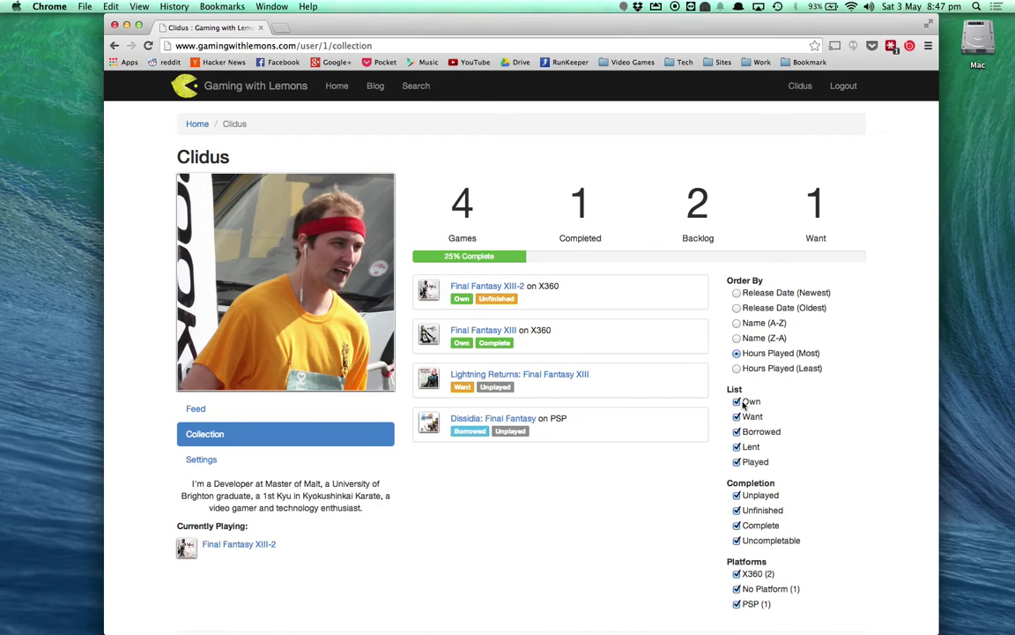
Uncheck Own, Borrowed, Lent and Played so only wanted games are listed
click(750, 402)
click(749, 431)
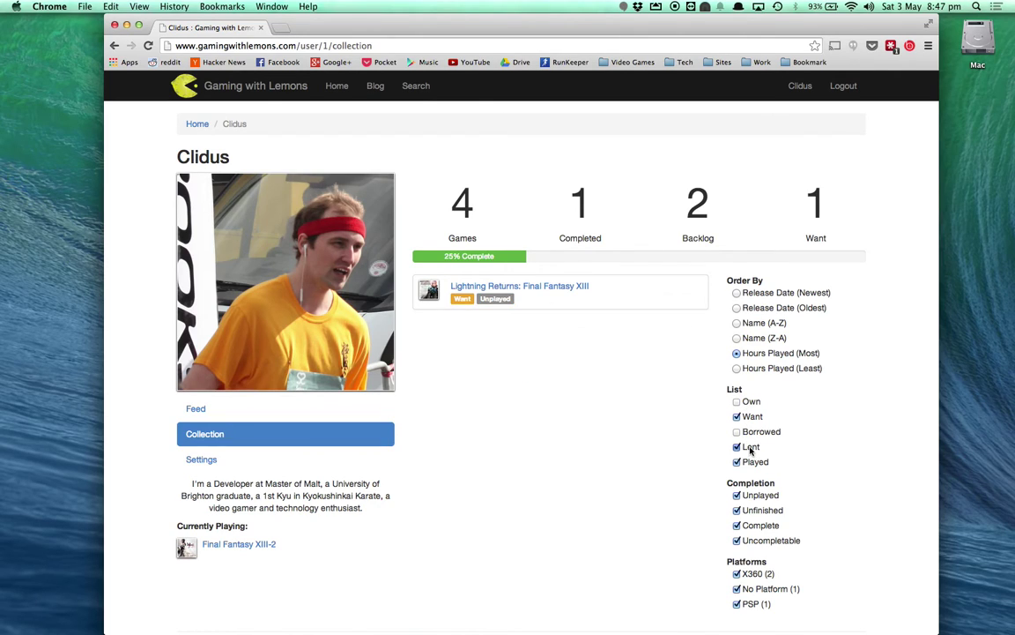
click(750, 447)
click(753, 463)
click(251, 409)
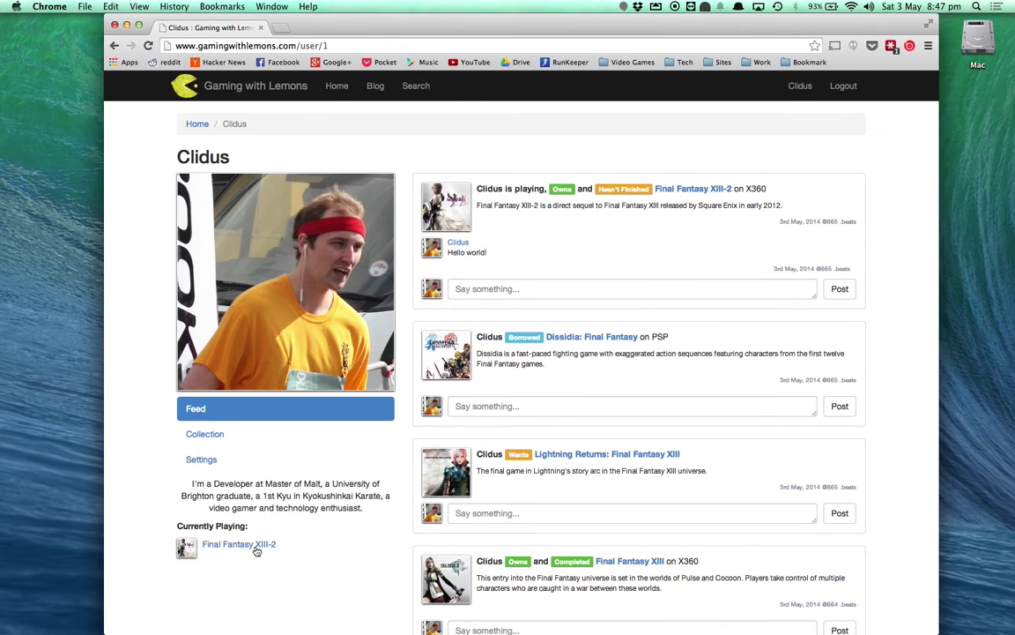
Set Dissidia: Final Fantasy to Currently Playing Yes and save it
click(602, 341)
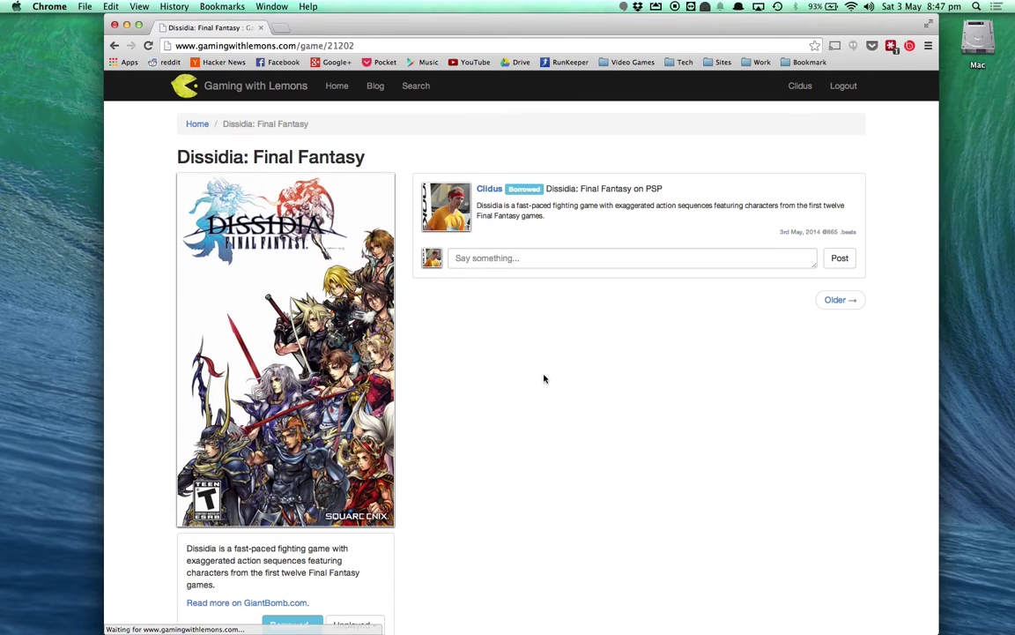
scroll(418, 388, down, 5)
click(309, 417)
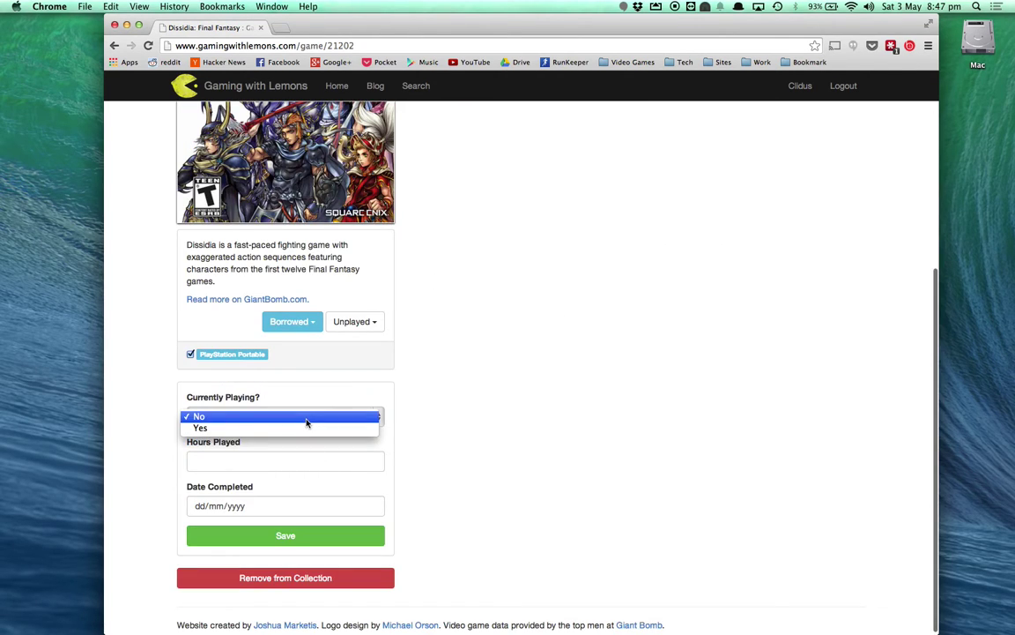
click(307, 428)
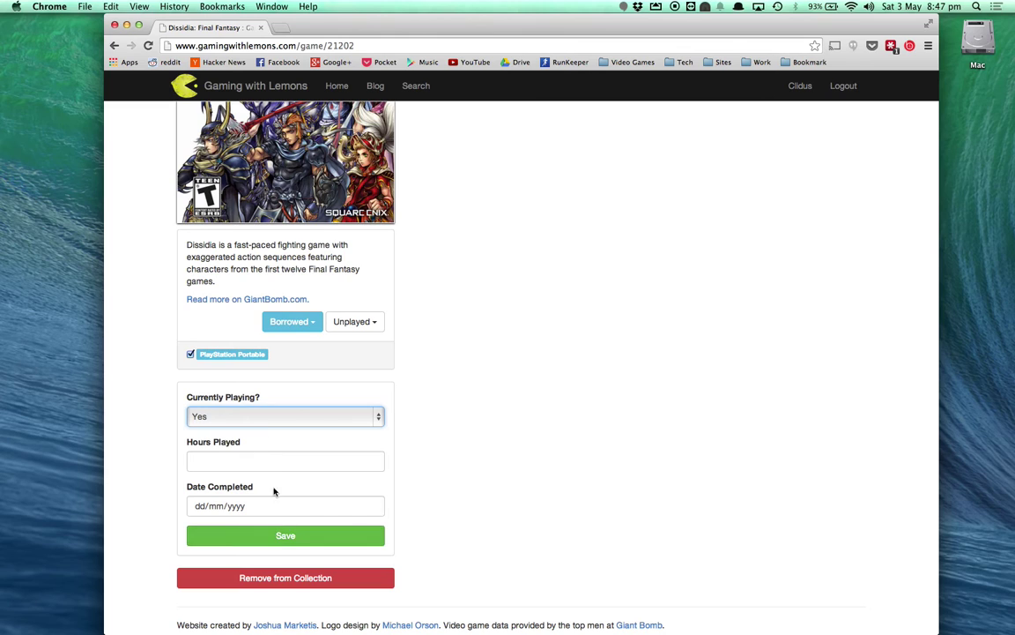
click(302, 540)
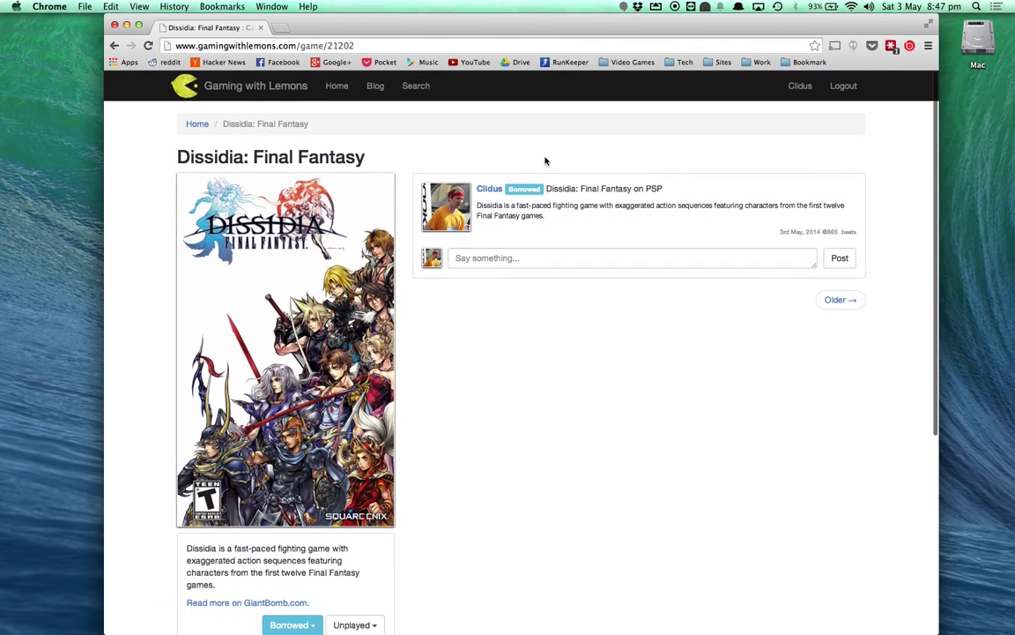
click(490, 188)
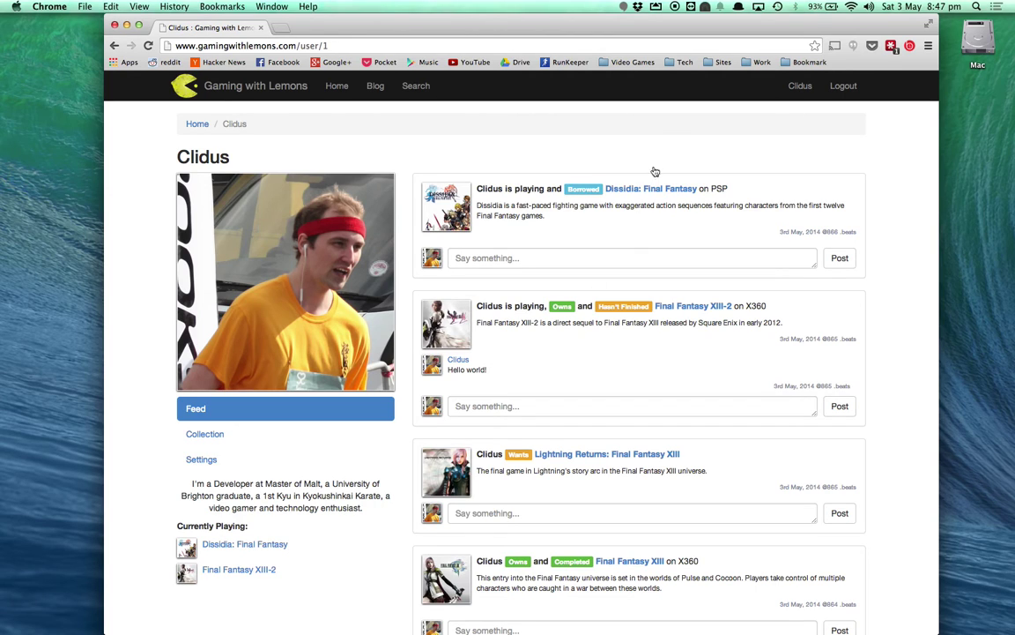
click(265, 85)
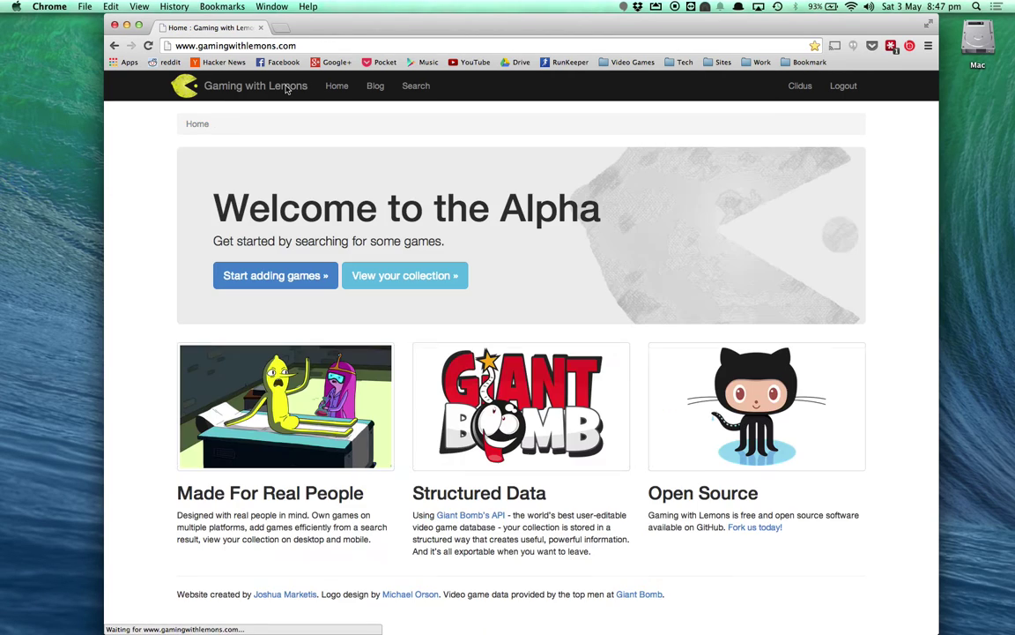